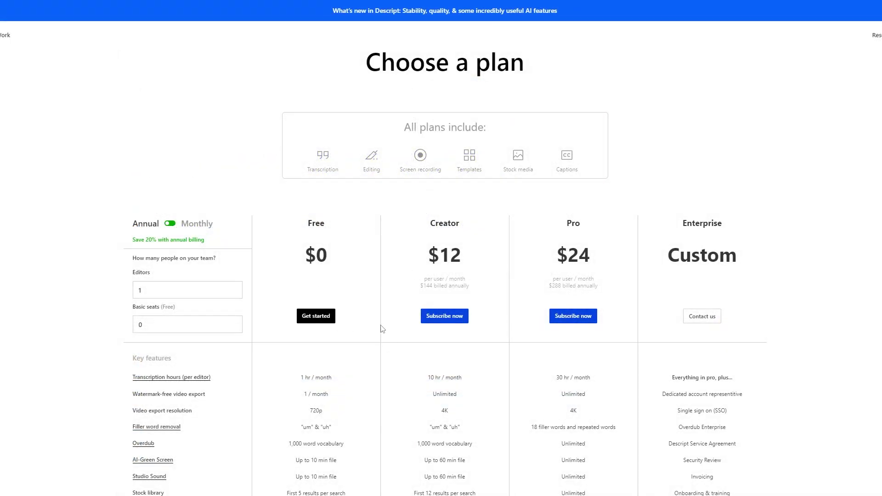
{"action": "scroll", "coordinate": [382, 329], "scroll_direction": "down", "scroll_amount": 2}
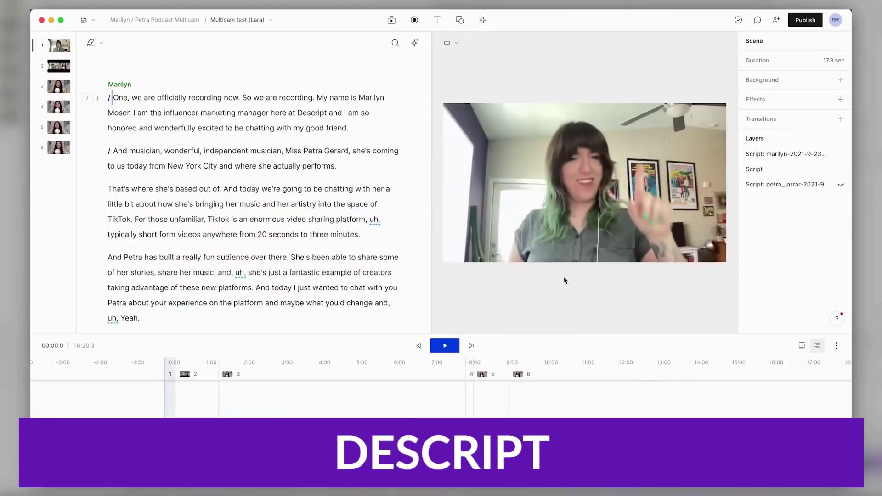
Select the Multicam test clip and switch on Studio Sound in its properties.
{"action": "left_click", "coordinate": [604, 221]}
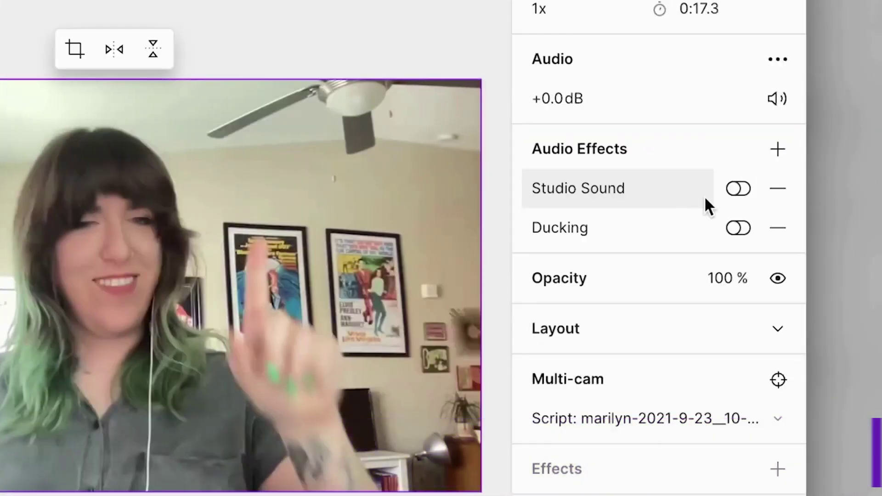
{"action": "left_click", "coordinate": [741, 190]}
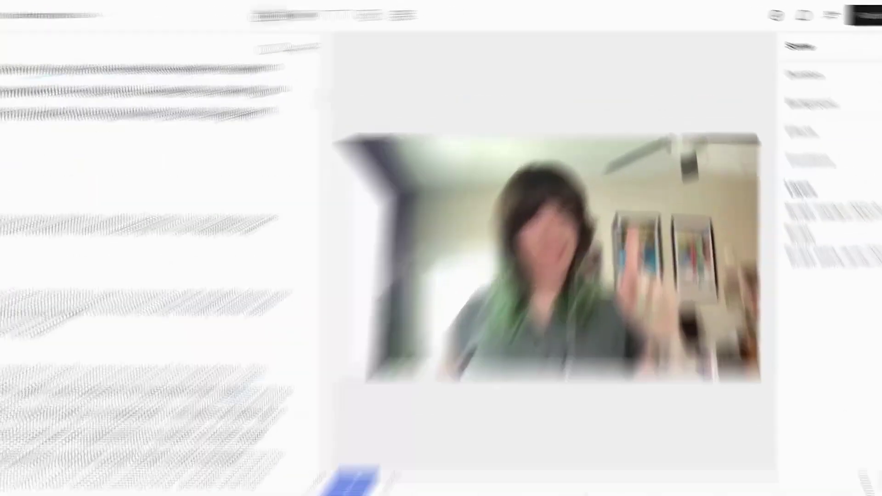
Select the multicam sequence in Files, enable Studio Sound and lower its intensity to about 73%.
{"action": "left_click", "coordinate": [157, 12]}
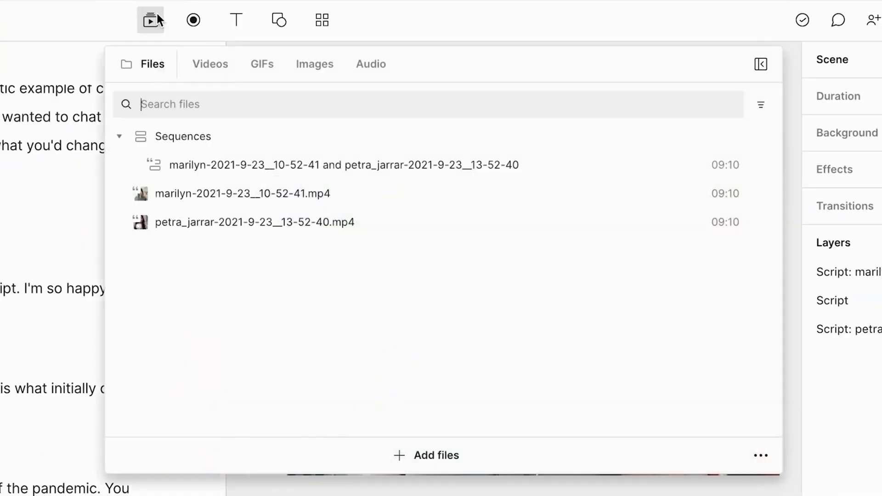
{"action": "left_click", "coordinate": [199, 164]}
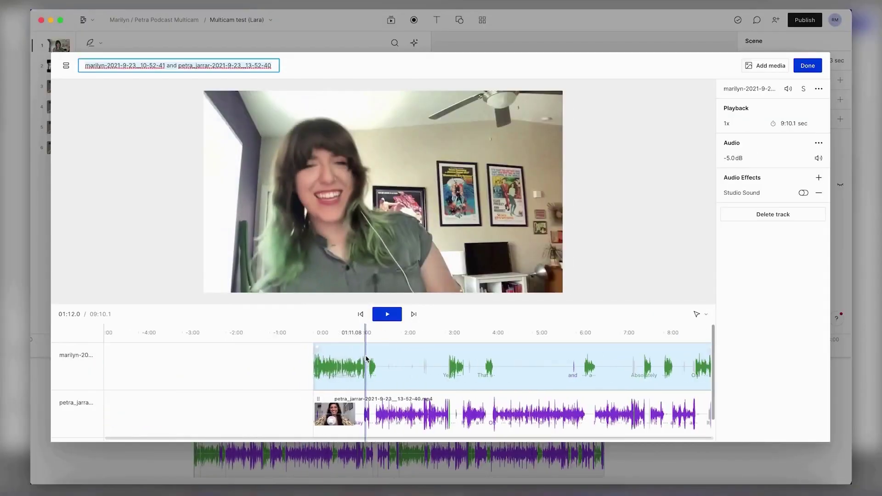
{"action": "left_click", "coordinate": [804, 193]}
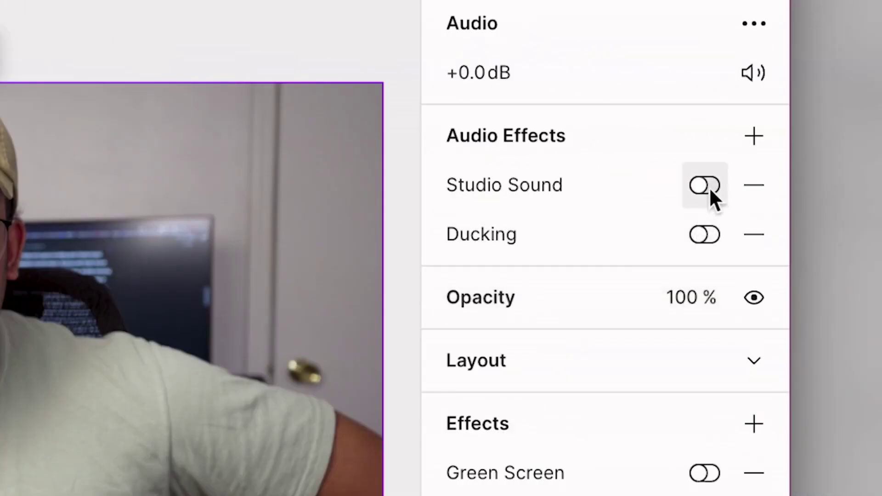
{"action": "left_click", "coordinate": [709, 187]}
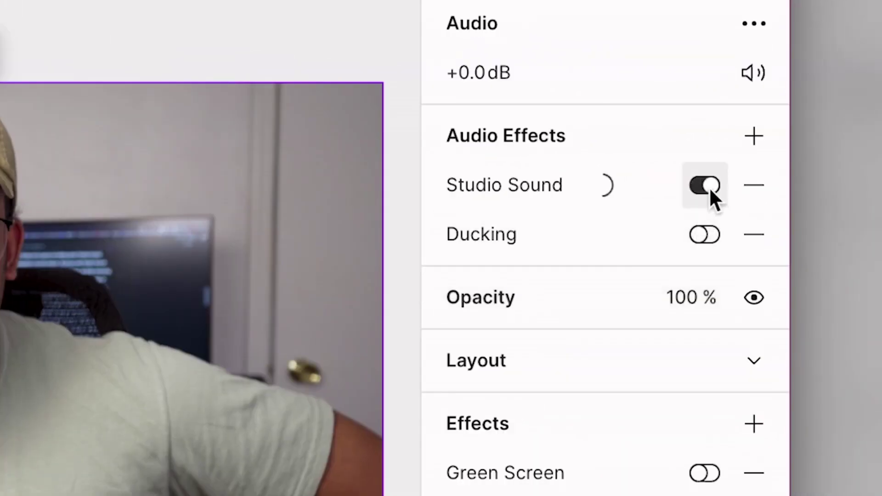
{"action": "left_click", "coordinate": [605, 181]}
{"action": "left_click_drag", "start_coordinate": [681, 324], "coordinate": [607, 320]}
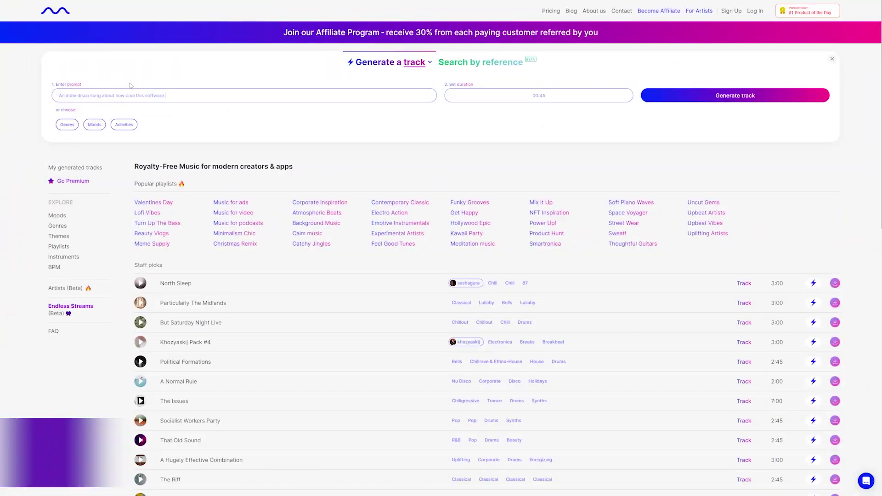
{"action": "type", "text": "is"}
Generate and play an indie disco track, then generate a jingle from the Amusing and Fun moods.
{"action": "left_click", "coordinate": [716, 96]}
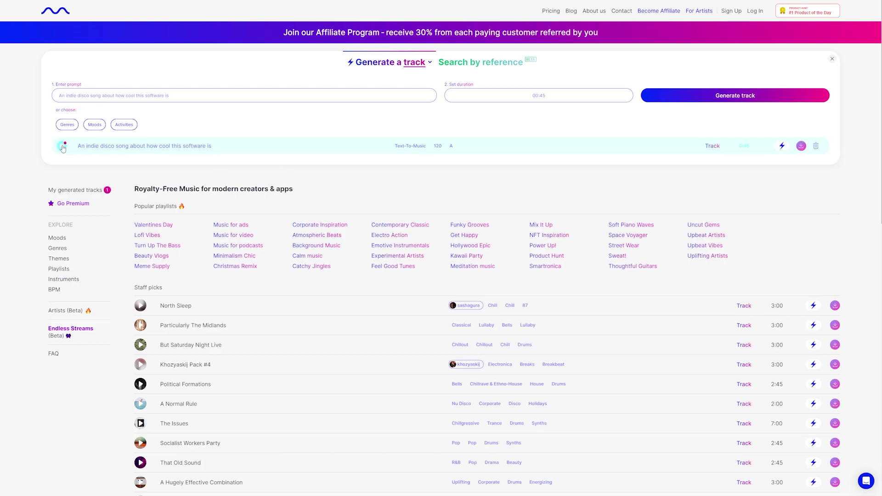
{"action": "left_click", "coordinate": [61, 146]}
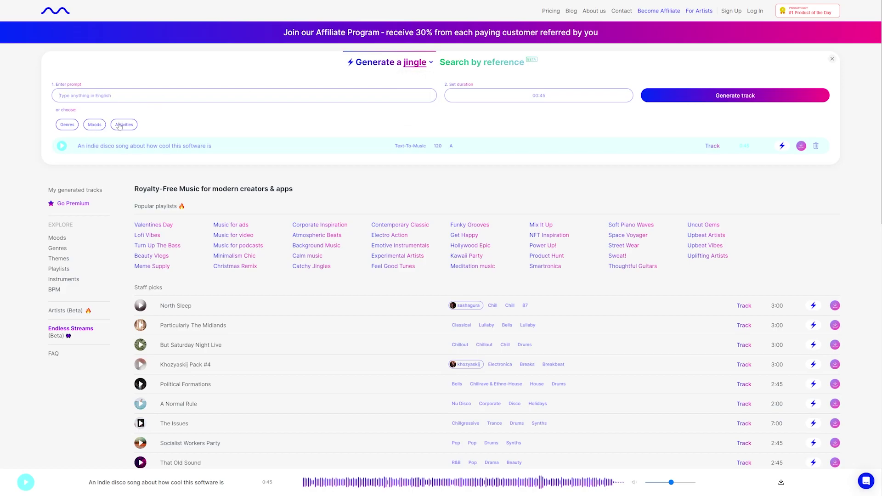
{"action": "left_click", "coordinate": [95, 125]}
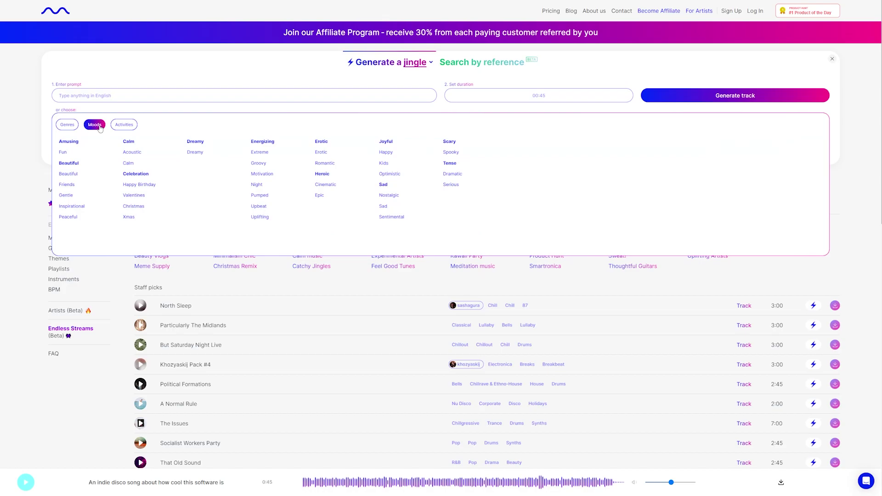
{"action": "left_click", "coordinate": [63, 152]}
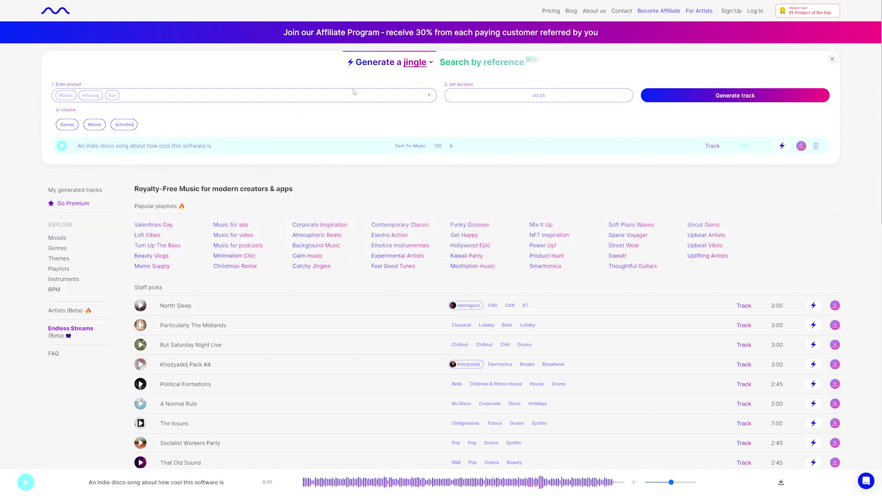
{"action": "left_click", "coordinate": [710, 99]}
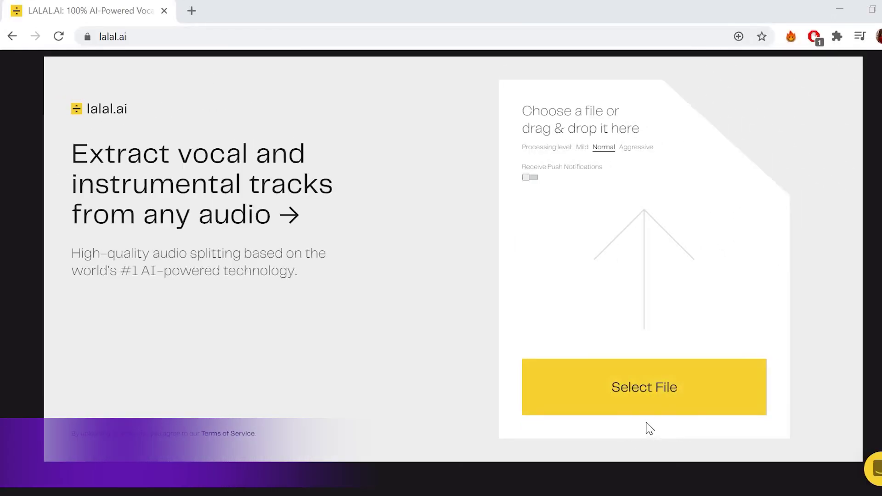
Upload the My Life MP3 to lalal.ai for vocal and instrumental splitting.
{"action": "left_click", "coordinate": [654, 406]}
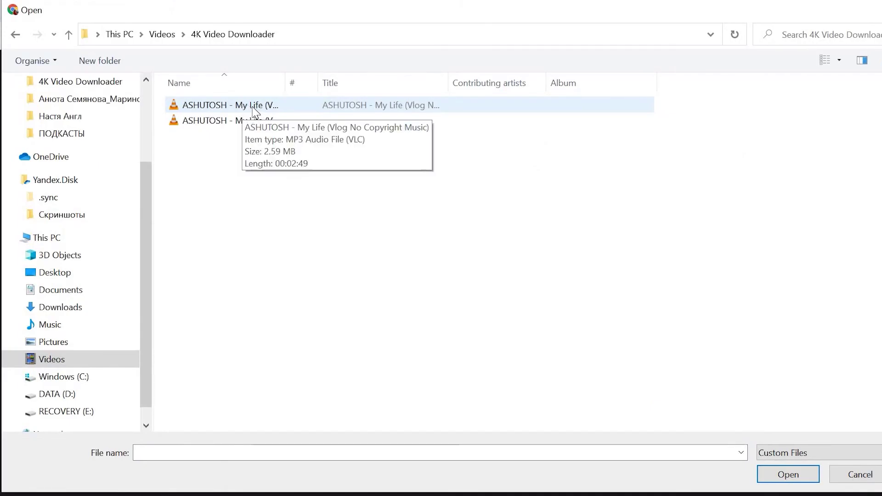
{"action": "double_click", "coordinate": [253, 107]}
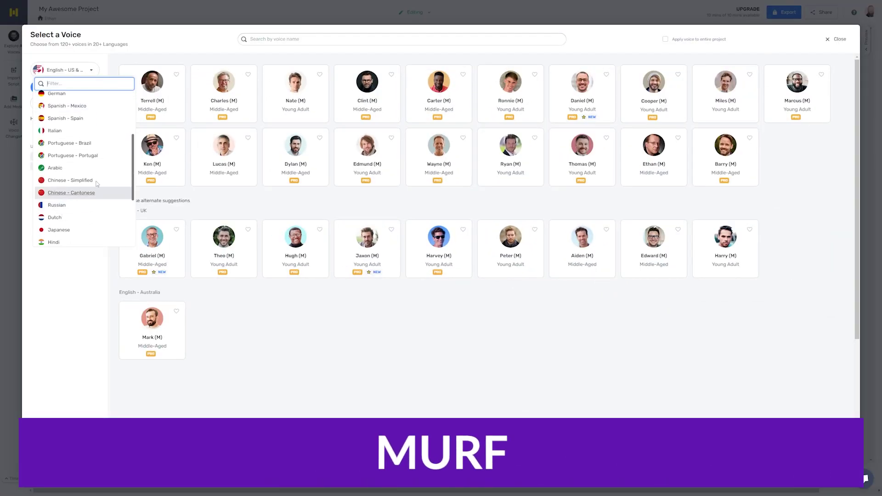
{"action": "scroll", "coordinate": [66, 217], "scroll_direction": "down", "scroll_amount": 1}
{"action": "scroll", "coordinate": [69, 218], "scroll_direction": "down", "scroll_amount": 1}
{"action": "scroll", "coordinate": [72, 220], "scroll_direction": "down", "scroll_amount": 1}
{"action": "scroll", "coordinate": [73, 219], "scroll_direction": "up", "scroll_amount": 5}
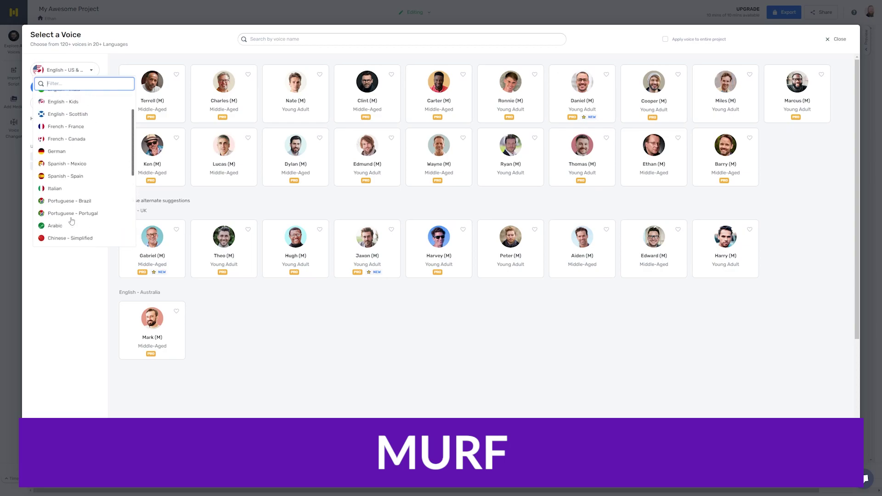
{"action": "scroll", "coordinate": [73, 172], "scroll_direction": "up", "scroll_amount": 3}
Keep English - US as the language and preview Ronnie's and Daniel's voices.
{"action": "left_click", "coordinate": [74, 95]}
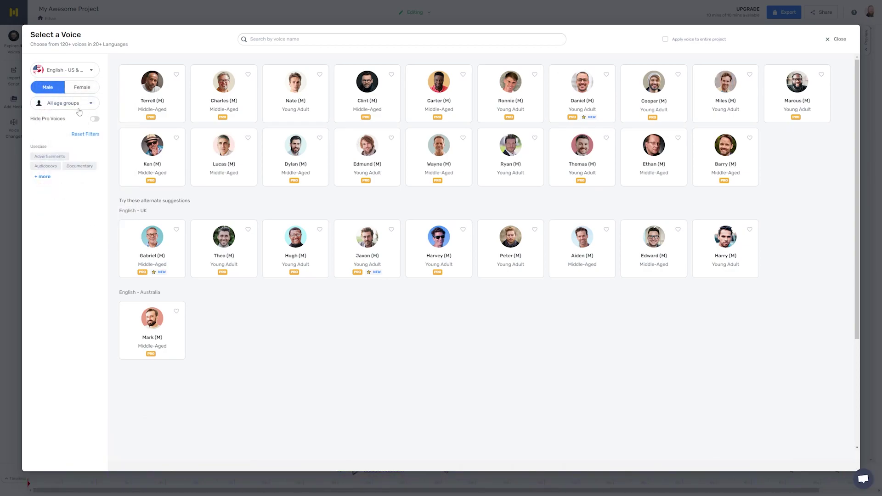
{"action": "mouse_move", "coordinate": [367, 94]}
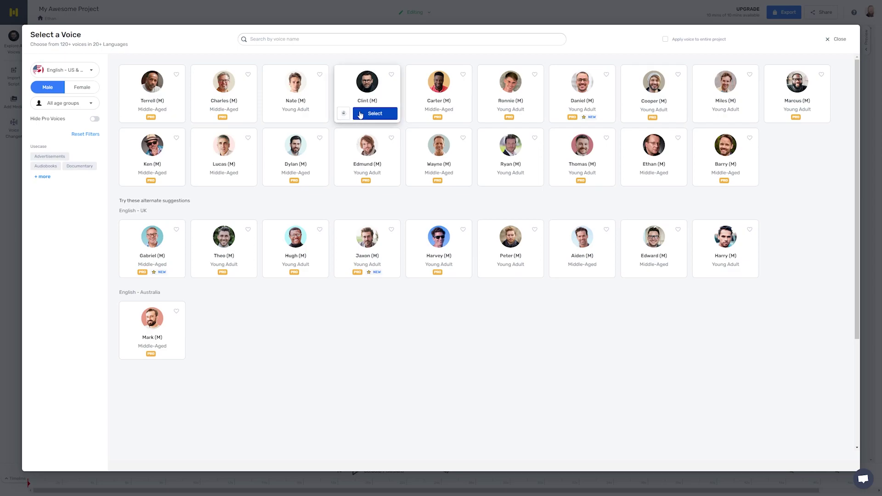
{"action": "left_click", "coordinate": [487, 113]}
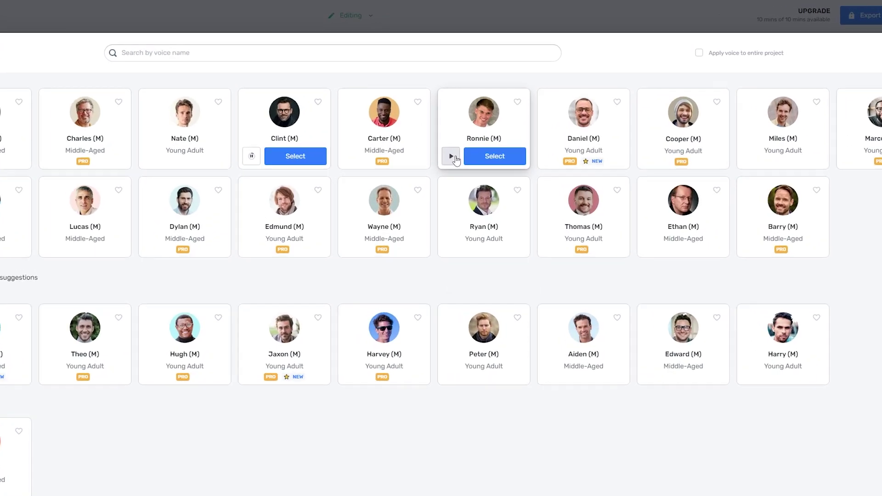
{"action": "mouse_move", "coordinate": [582, 93]}
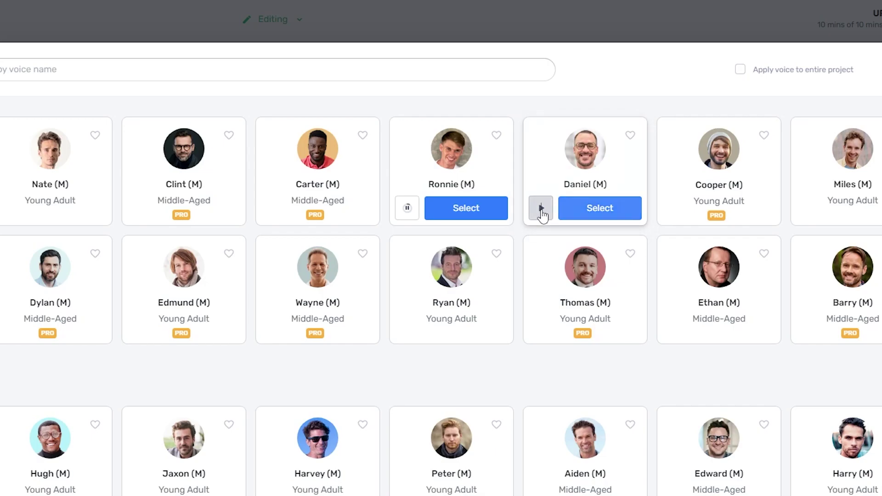
{"action": "left_click", "coordinate": [542, 209]}
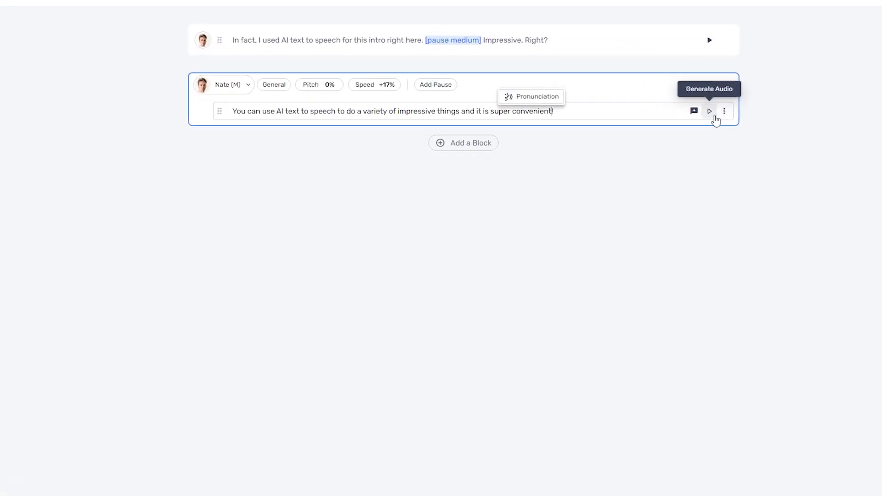
Play the second block, view and close the pronunciation guide, then select Impressive in block one.
{"action": "left_click", "coordinate": [714, 117]}
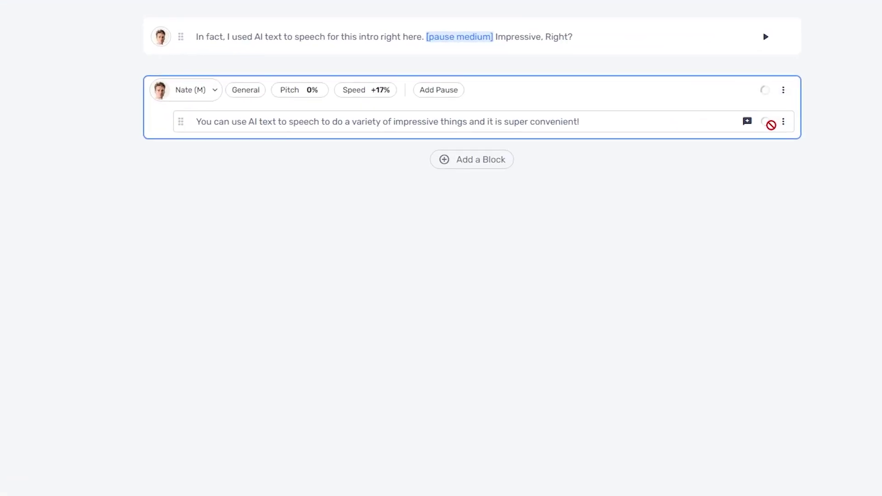
{"action": "left_click", "coordinate": [783, 122]}
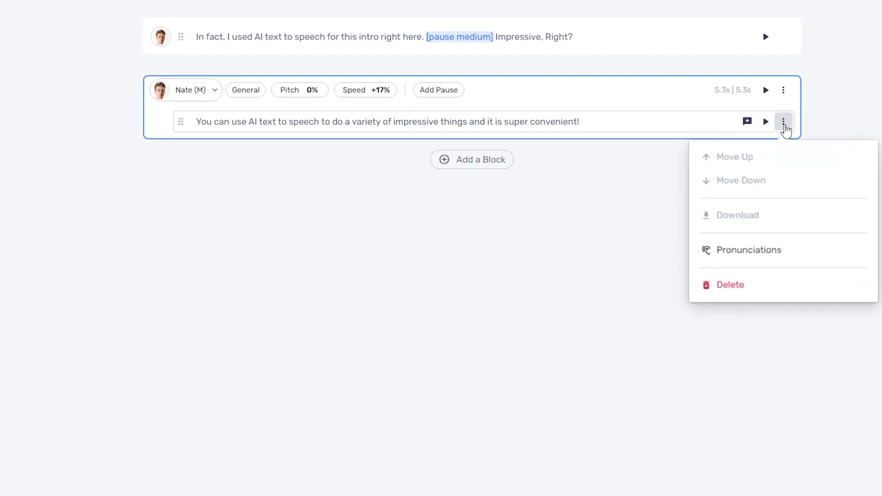
{"action": "left_click", "coordinate": [751, 128]}
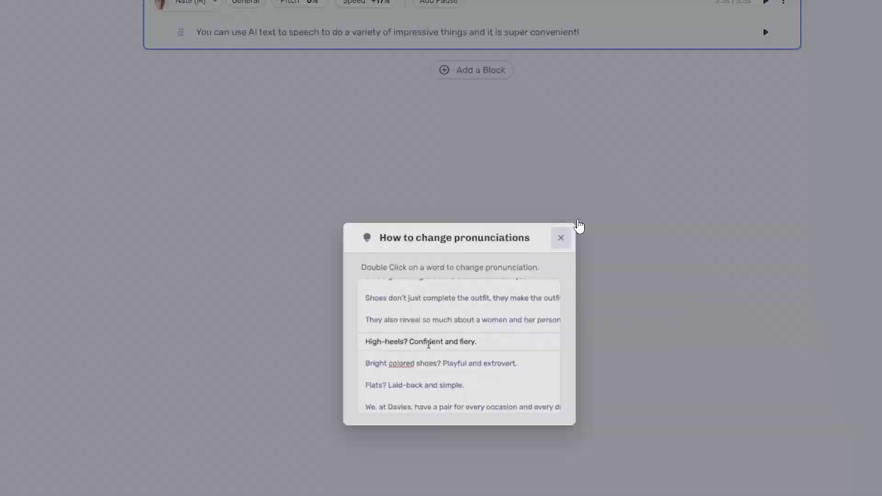
{"action": "left_click", "coordinate": [576, 180]}
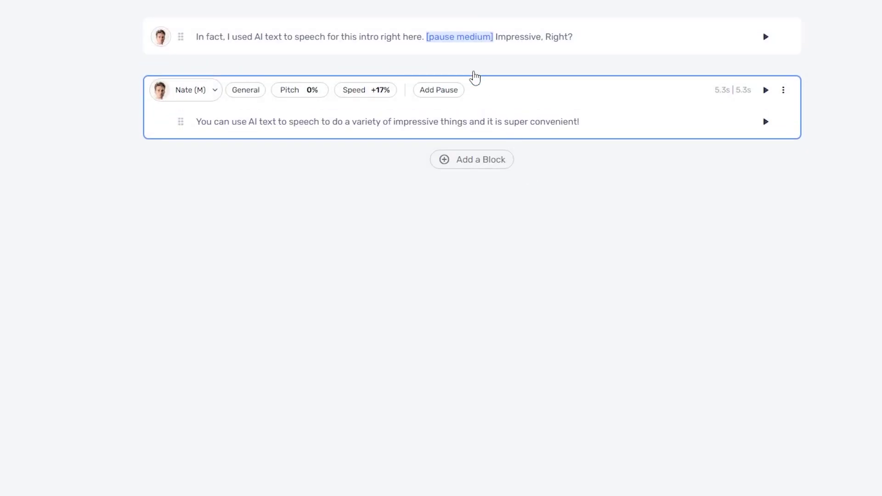
{"action": "left_click", "coordinate": [513, 36]}
{"action": "left_click", "coordinate": [514, 47]}
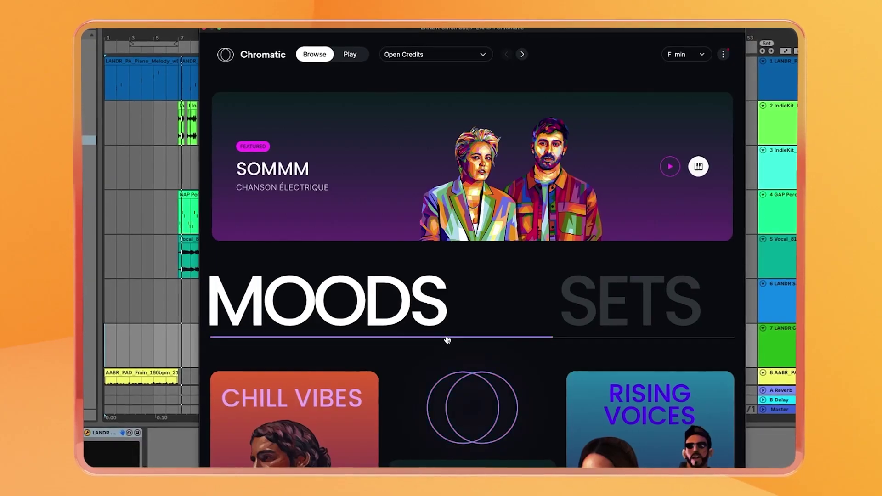
{"action": "scroll", "coordinate": [483, 223], "scroll_direction": "down", "scroll_amount": 3}
{"action": "scroll", "coordinate": [485, 225], "scroll_direction": "down", "scroll_amount": 3}
{"action": "scroll", "coordinate": [485, 225], "scroll_direction": "down", "scroll_amount": 3}
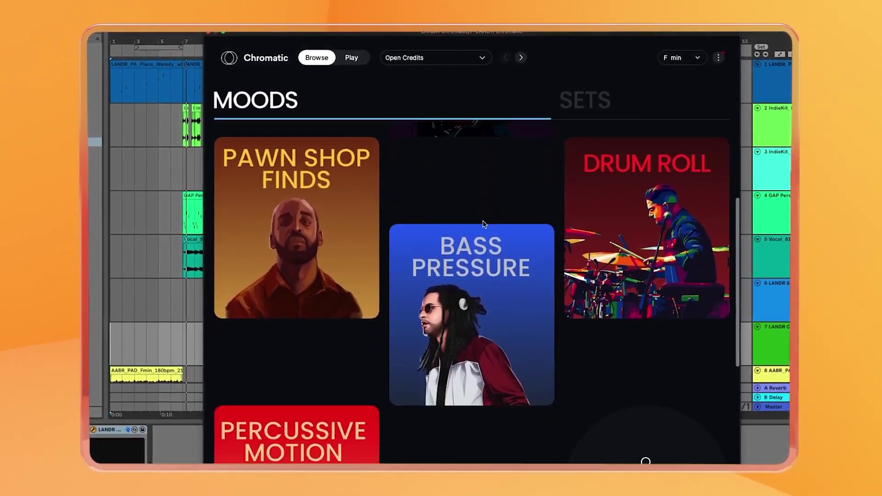
{"action": "scroll", "coordinate": [482, 223], "scroll_direction": "down", "scroll_amount": 3}
{"action": "scroll", "coordinate": [482, 223], "scroll_direction": "down", "scroll_amount": 3}
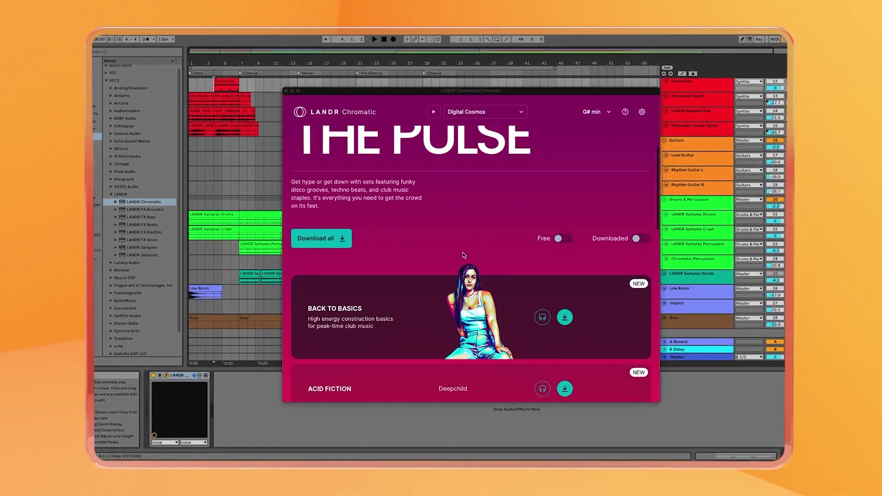
{"action": "scroll", "coordinate": [462, 255], "scroll_direction": "down", "scroll_amount": 2}
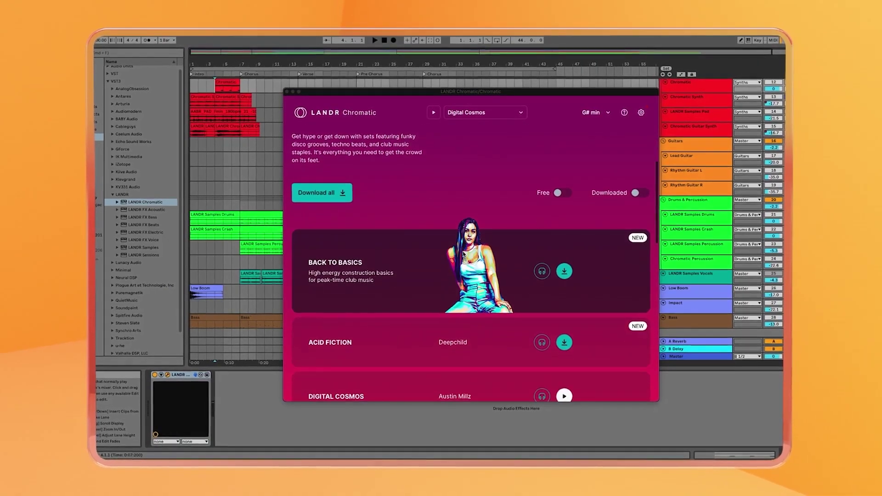
{"action": "scroll", "coordinate": [461, 266], "scroll_direction": "down", "scroll_amount": 2}
{"action": "scroll", "coordinate": [461, 276], "scroll_direction": "down", "scroll_amount": 2}
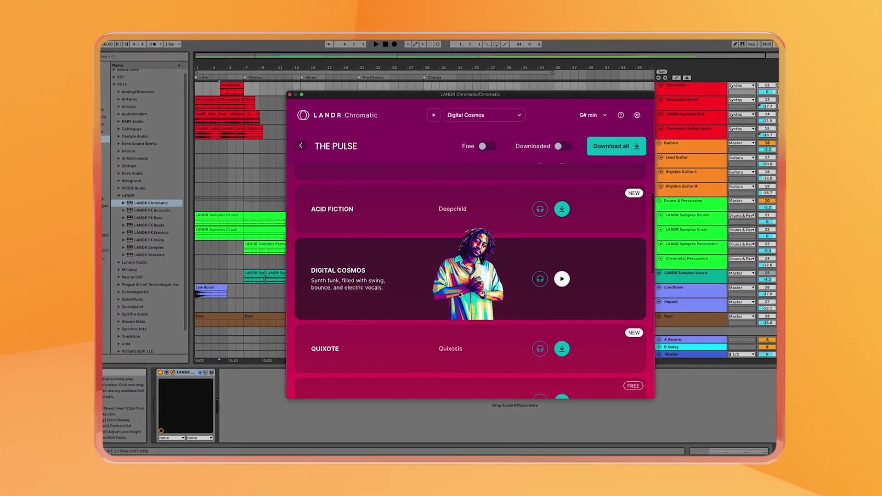
{"action": "scroll", "coordinate": [460, 286], "scroll_direction": "down", "scroll_amount": 2}
{"action": "scroll", "coordinate": [461, 293], "scroll_direction": "down", "scroll_amount": 2}
{"action": "scroll", "coordinate": [461, 300], "scroll_direction": "down", "scroll_amount": 1}
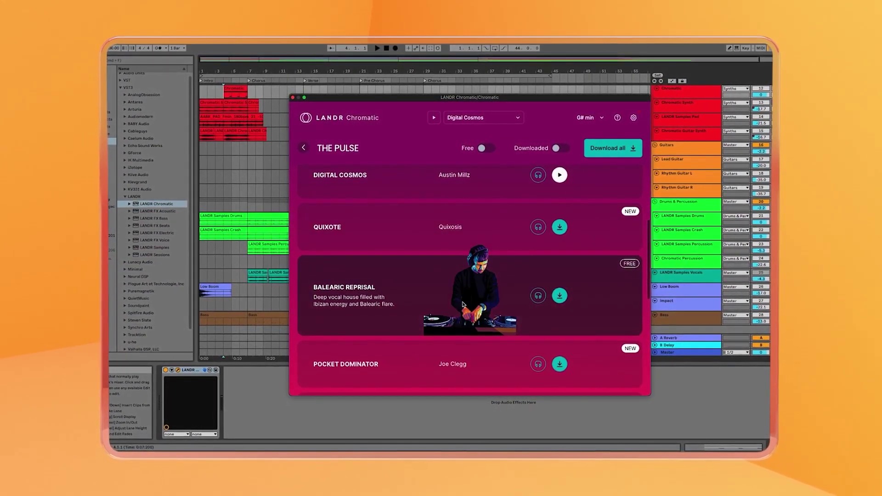
{"action": "scroll", "coordinate": [462, 305], "scroll_direction": "down", "scroll_amount": 2}
{"action": "scroll", "coordinate": [463, 308], "scroll_direction": "down", "scroll_amount": 2}
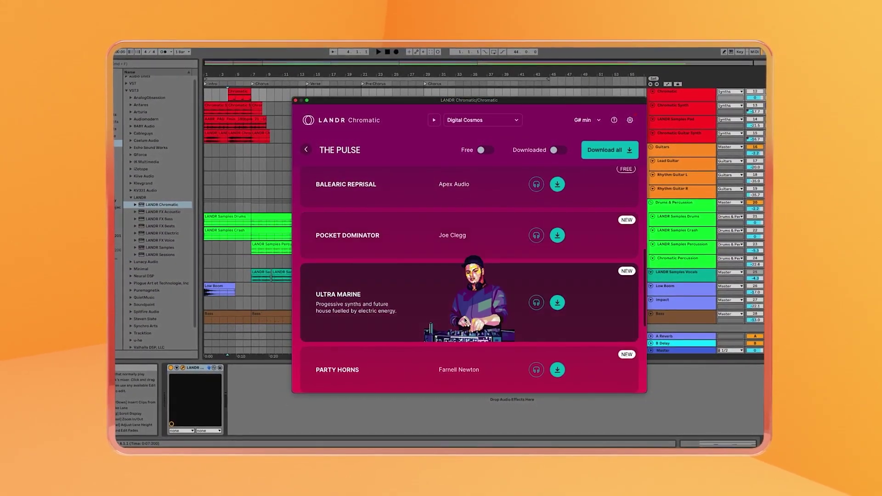
{"action": "scroll", "coordinate": [464, 320], "scroll_direction": "down", "scroll_amount": 1}
{"action": "scroll", "coordinate": [469, 310], "scroll_direction": "down", "scroll_amount": 1}
{"action": "scroll", "coordinate": [510, 275], "scroll_direction": "up", "scroll_amount": 5}
{"action": "scroll", "coordinate": [545, 248], "scroll_direction": "up", "scroll_amount": 2}
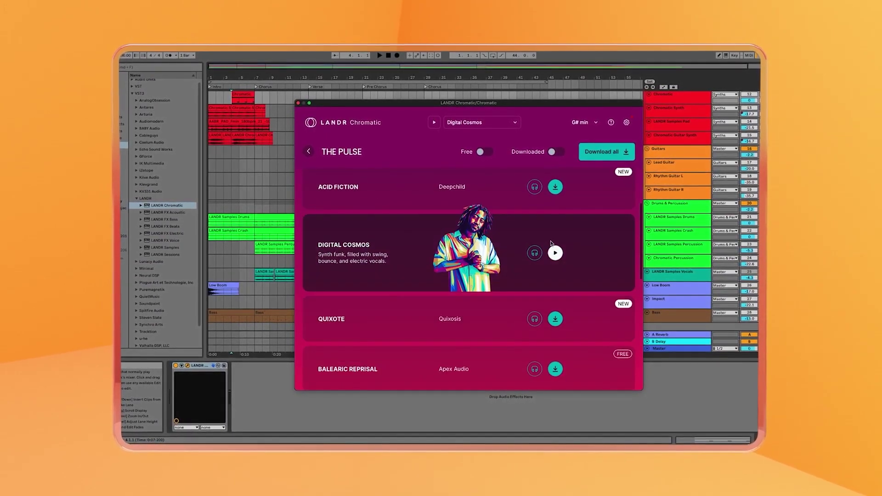
Load the Digital Cosmos pack from The Pulse list on Chromatic's Browse page.
{"action": "left_click", "coordinate": [554, 254]}
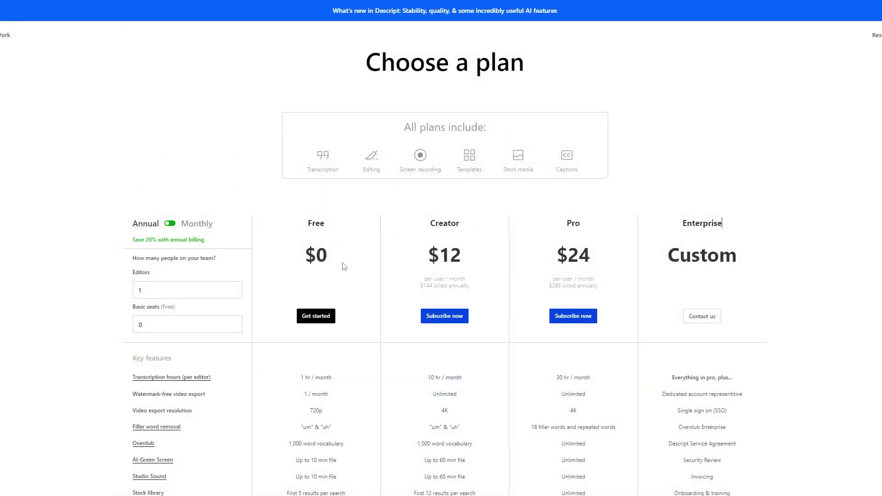
{"action": "scroll", "coordinate": [448, 336], "scroll_direction": "down", "scroll_amount": 4}
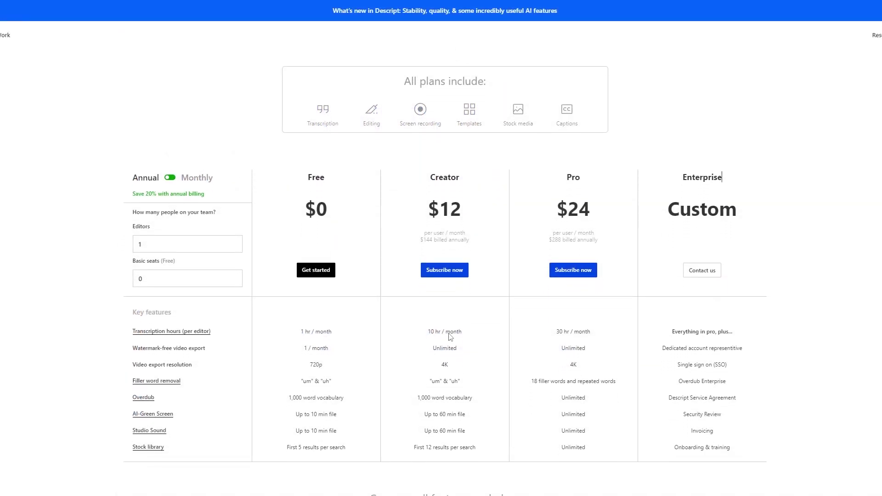